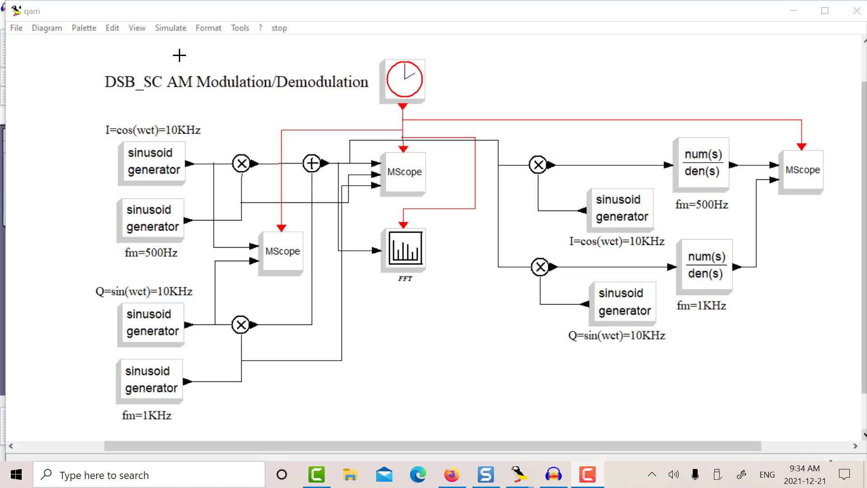
Step: Run the qam diagram simulation, then move the Graphic 20016 plots aside to reach the Spectrum Analyzer
{"action": "left_click", "coordinate": [166, 26]}
{"action": "left_click", "coordinate": [182, 132]}
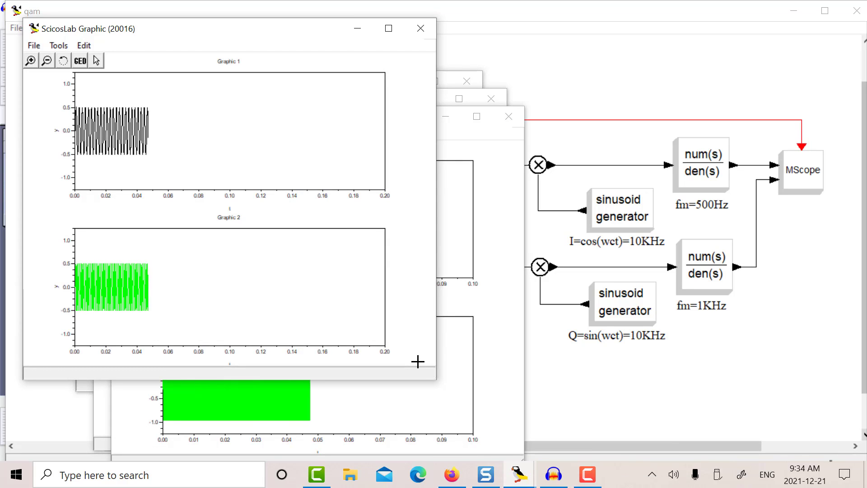
{"action": "left_click_drag", "start_coordinate": [148, 34], "coordinate": [507, 144]}
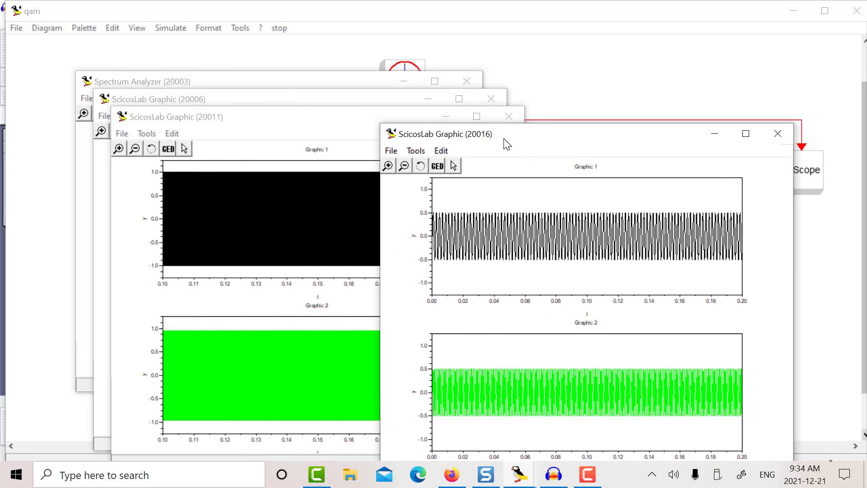
{"action": "left_click", "coordinate": [284, 86]}
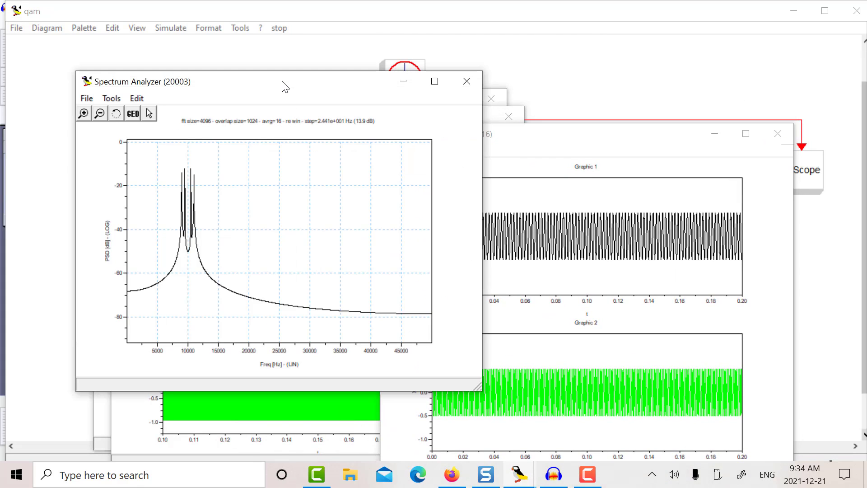
Step: Maximize the Spectrum Analyzer and zoom in on the four PSD peaks near 9000–11000 Hz
{"action": "left_click", "coordinate": [434, 81]}
{"action": "left_click", "coordinate": [7, 37]}
{"action": "left_click_drag", "start_coordinate": [194, 103], "coordinate": [289, 225]}
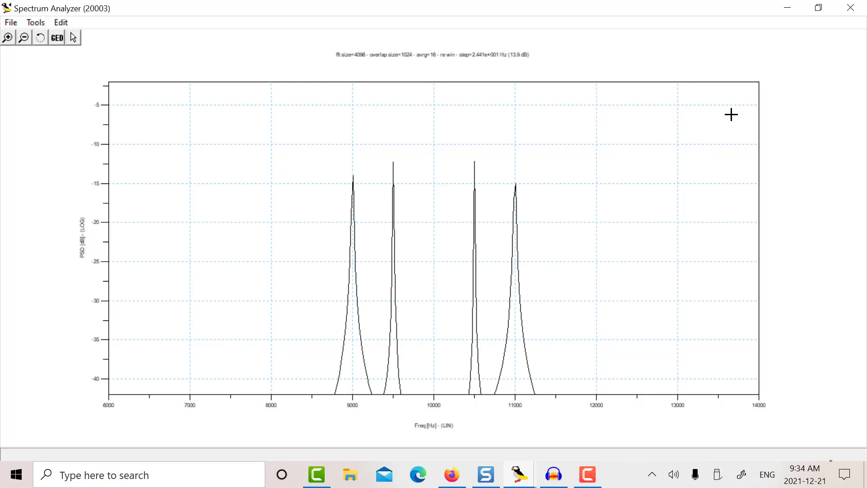
Step: Close the spectrum, zoom Graphic 20011 to 0.1000–0.1009 s, close it, and uncover Graphic 20006
{"action": "left_click", "coordinate": [850, 8]}
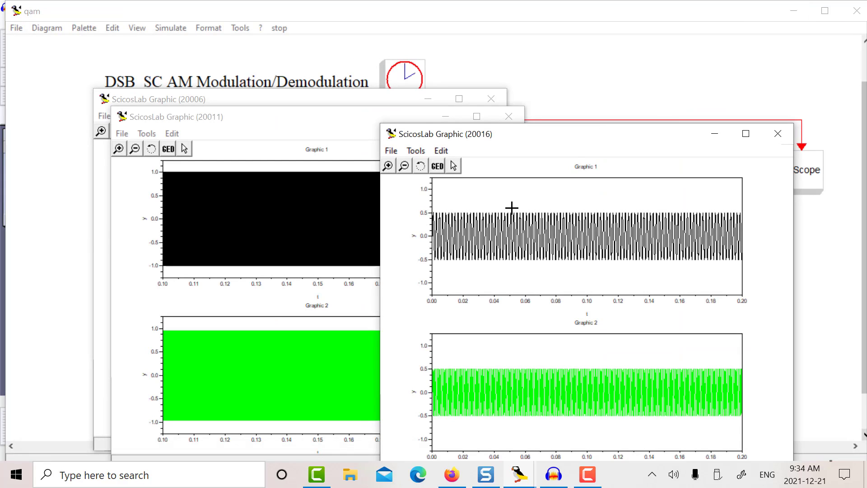
{"action": "left_click", "coordinate": [282, 136]}
{"action": "left_click", "coordinate": [476, 117]}
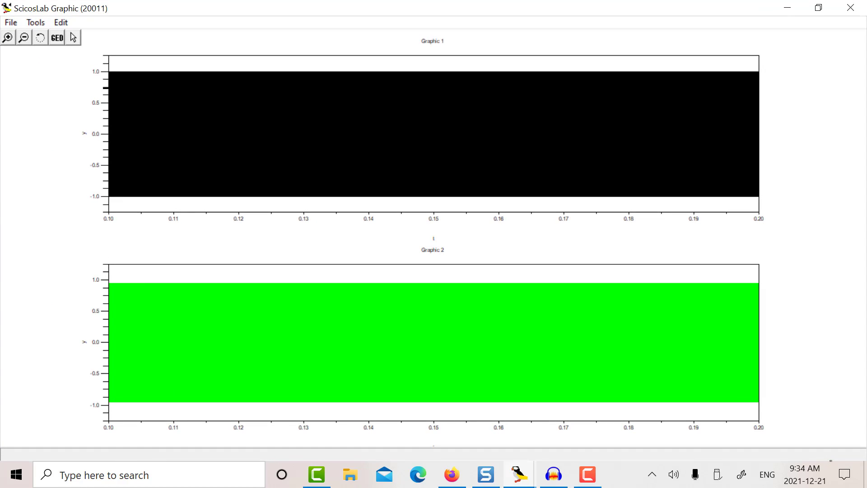
{"action": "left_click", "coordinate": [84, 37]}
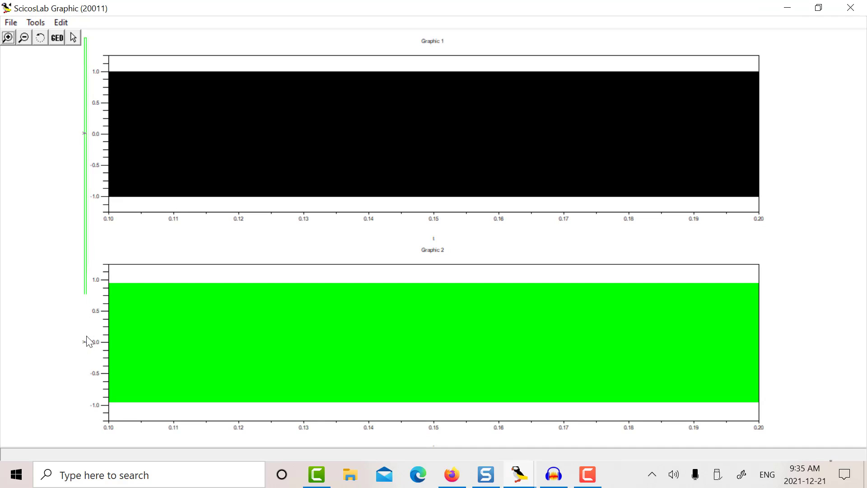
{"action": "left_click", "coordinate": [114, 435]}
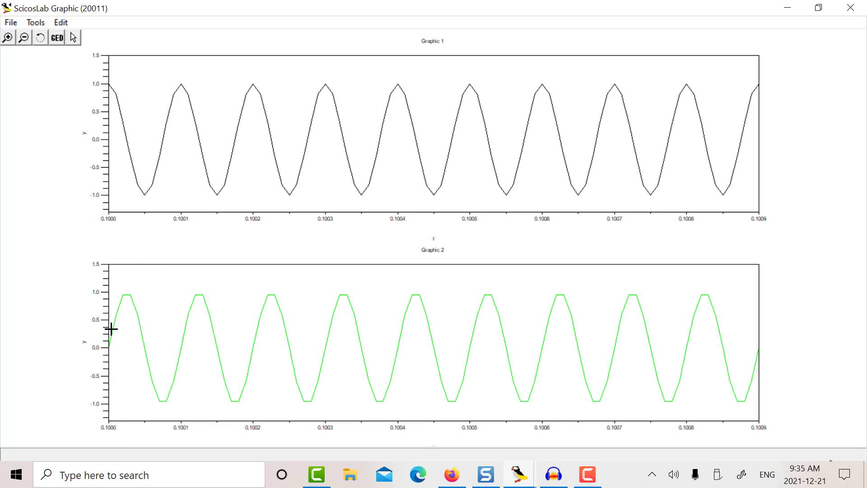
{"action": "left_click", "coordinate": [850, 8]}
{"action": "left_click_drag", "start_coordinate": [447, 137], "coordinate": [589, 105]}
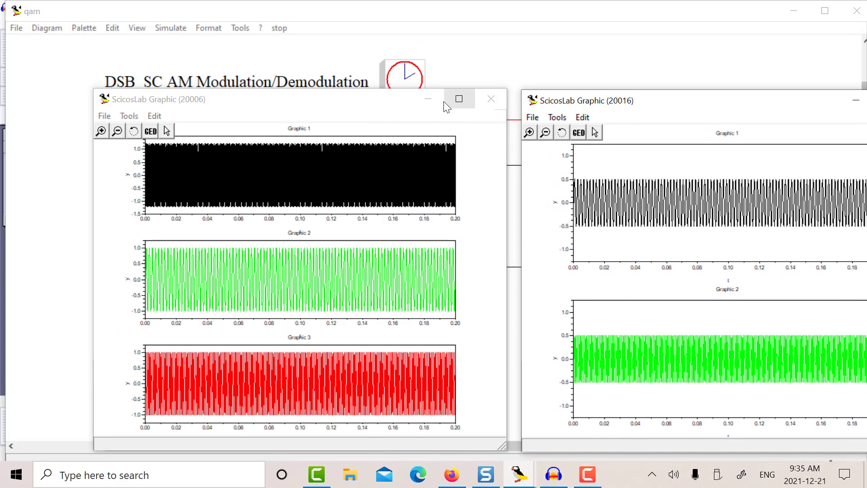
Step: Maximize Graphic 20006, zoom its three traces to the first 0.016 s, then close it
{"action": "left_click", "coordinate": [459, 99]}
{"action": "left_click", "coordinate": [8, 38]}
{"action": "left_click_drag", "start_coordinate": [80, 32], "coordinate": [161, 218]}
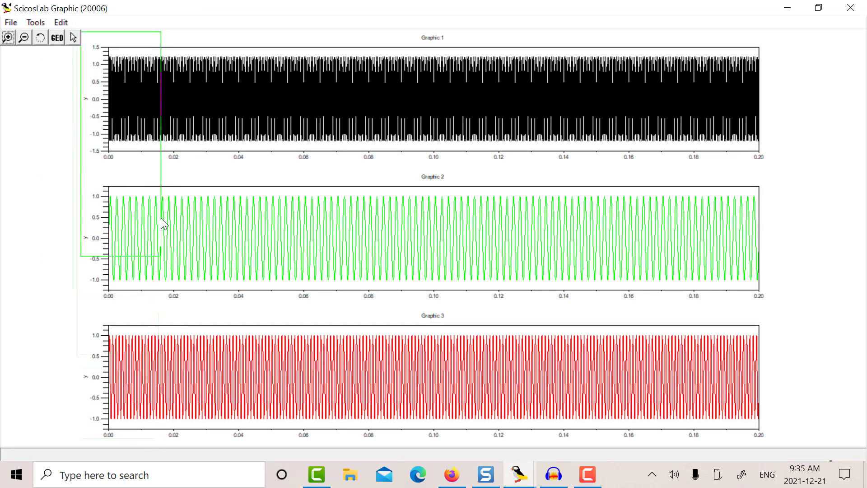
{"action": "left_click", "coordinate": [156, 440]}
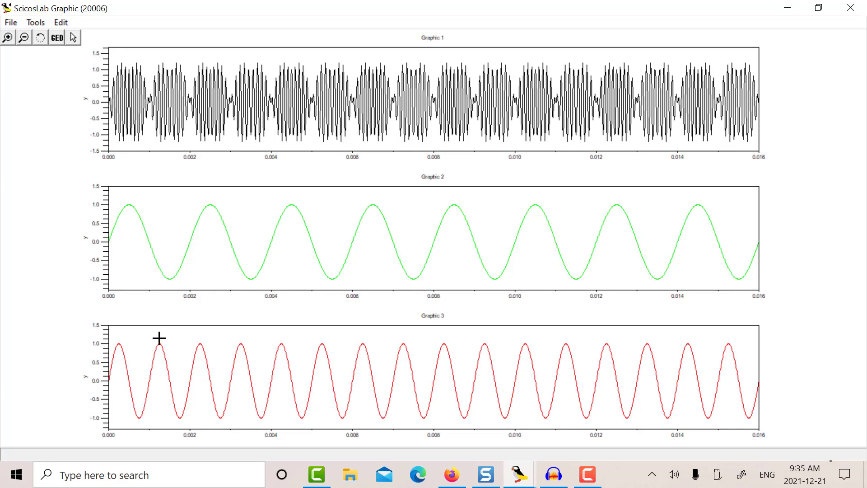
{"action": "left_click", "coordinate": [850, 7]}
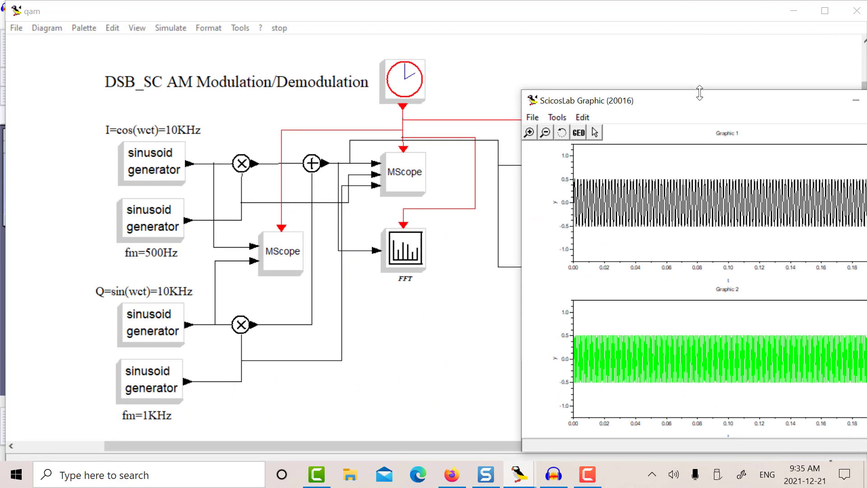
Step: Bring Graphic 20016 back, maximize it, zoom both plots to 0–0.020 s, then close it
{"action": "left_click_drag", "start_coordinate": [630, 98], "coordinate": [376, 37]}
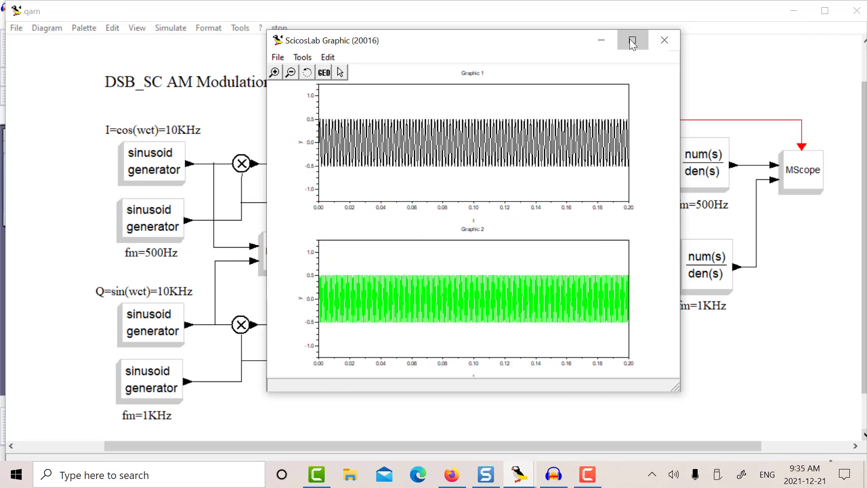
{"action": "left_click", "coordinate": [632, 39]}
{"action": "left_click", "coordinate": [8, 38]}
{"action": "left_click", "coordinate": [72, 72]}
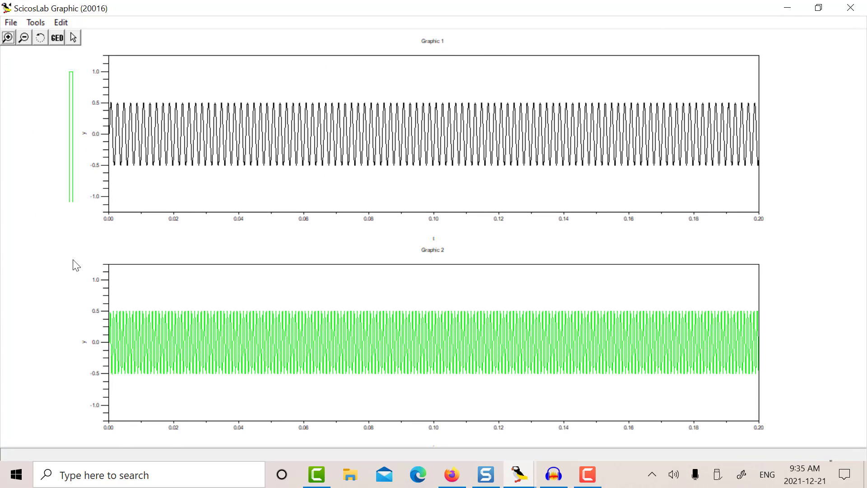
{"action": "left_click", "coordinate": [170, 424]}
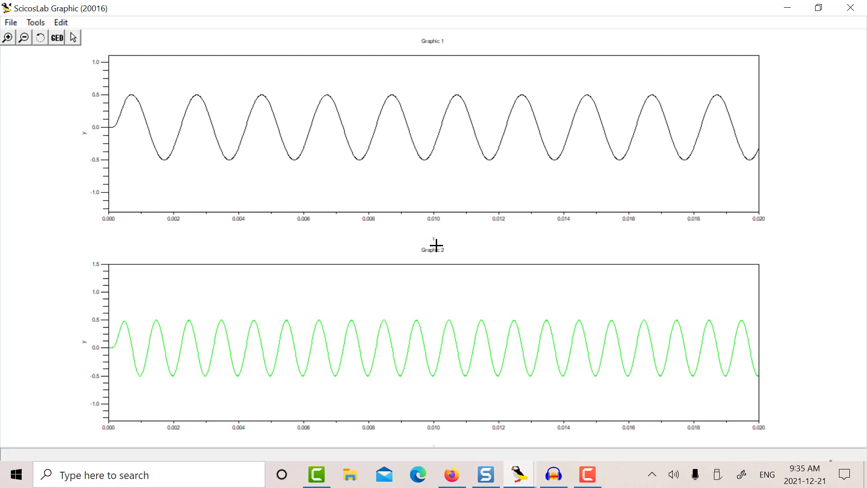
{"action": "left_click", "coordinate": [843, 14]}
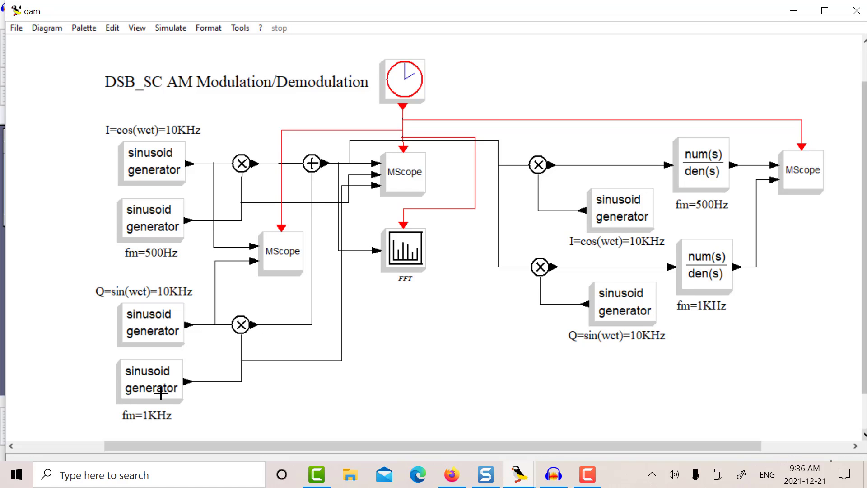
Step: Minimize the qam diagram window to reveal Audacity
{"action": "left_click", "coordinate": [793, 10]}
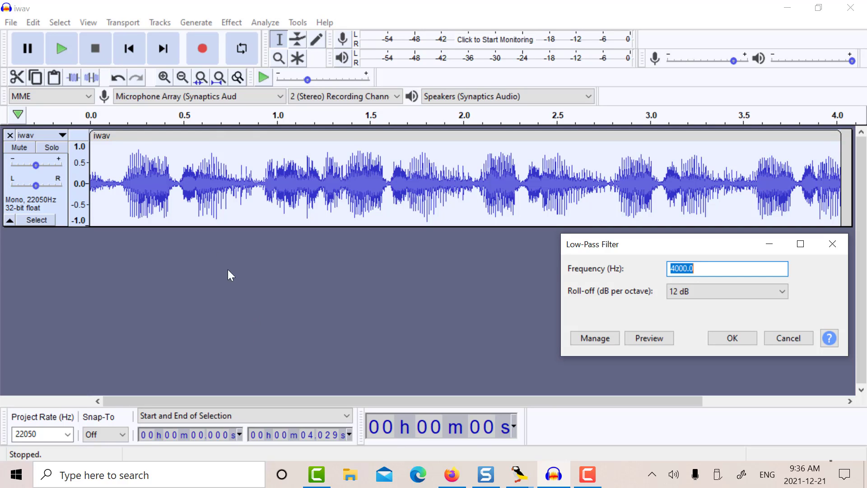
Step: Cancel the Low-Pass Filter dialog and play the iwav recording
{"action": "left_click", "coordinate": [58, 44]}
{"action": "left_click", "coordinate": [343, 324]}
{"action": "left_click", "coordinate": [787, 337]}
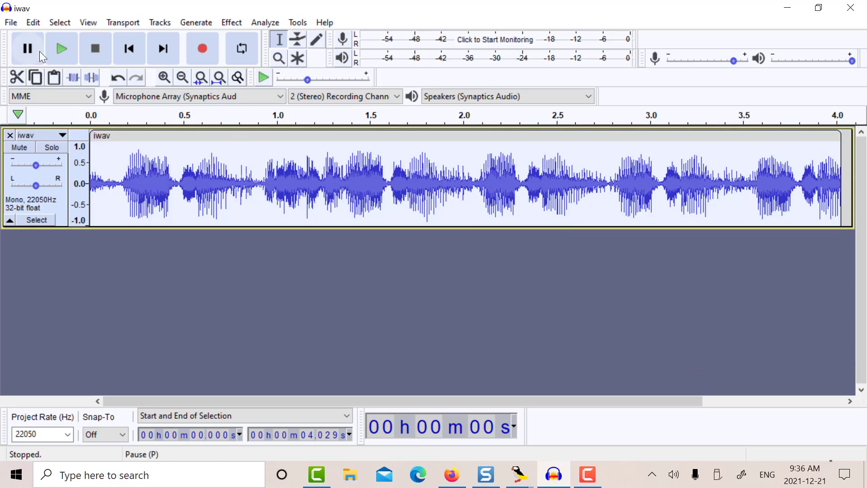
{"action": "left_click", "coordinate": [59, 47]}
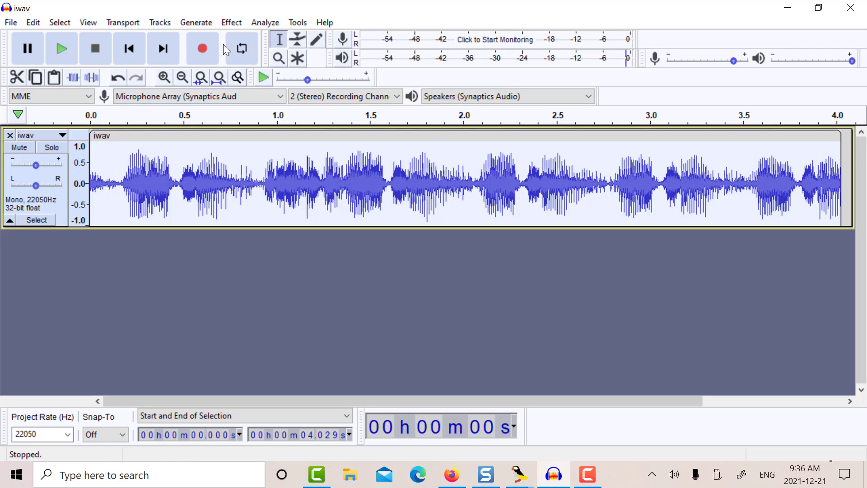
Step: Reopen Effect > Low-Pass Filter at 4000.0 Hz, 12 dB roll-off, and move it off the waveform
{"action": "left_click", "coordinate": [231, 23]}
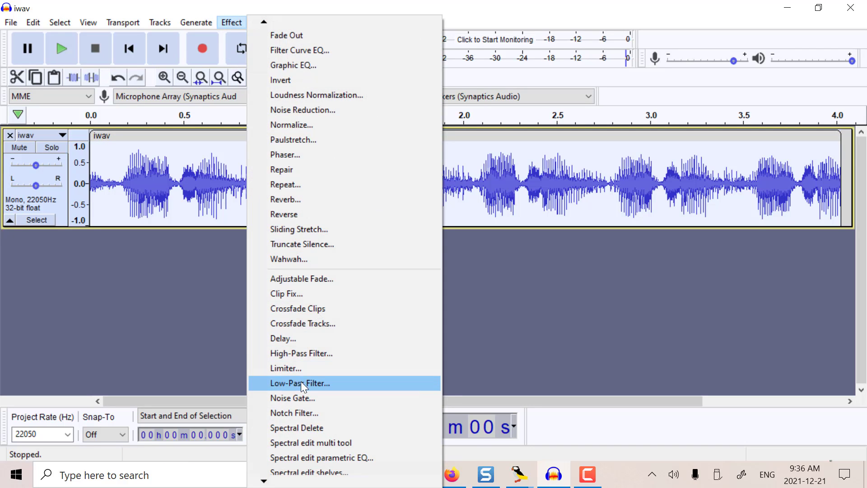
{"action": "mouse_move", "coordinate": [294, 484]}
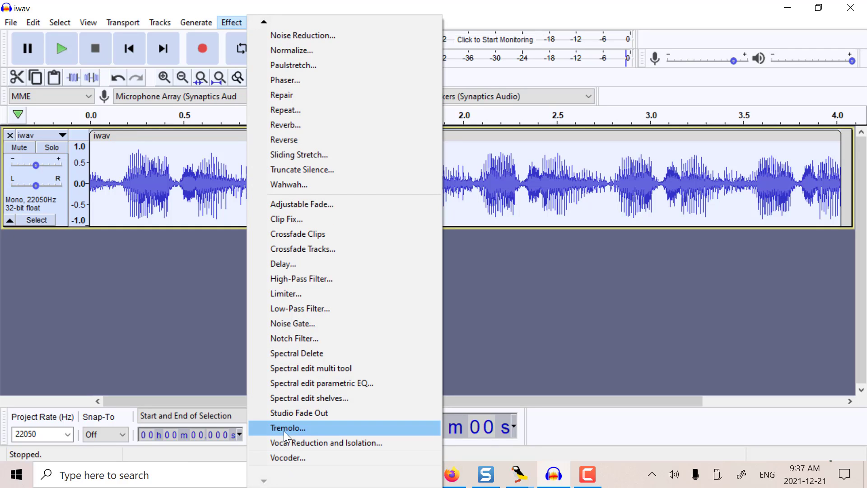
{"action": "left_click", "coordinate": [333, 309]}
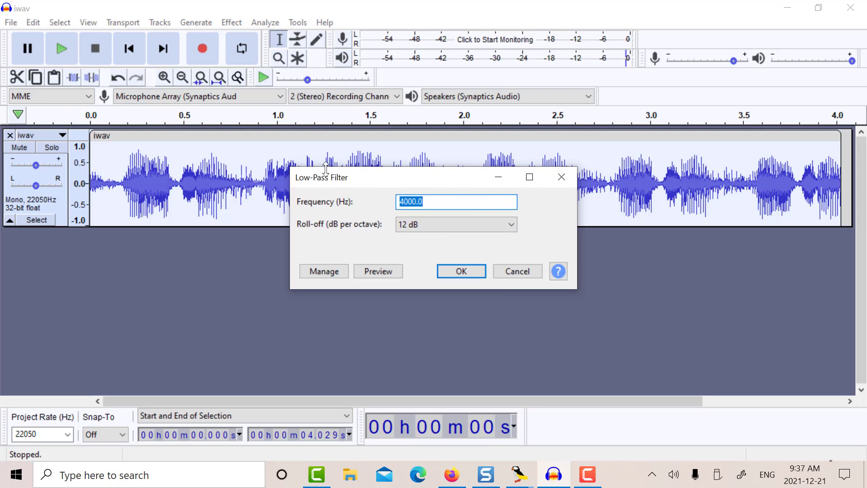
{"action": "left_click_drag", "start_coordinate": [388, 180], "coordinate": [572, 268]}
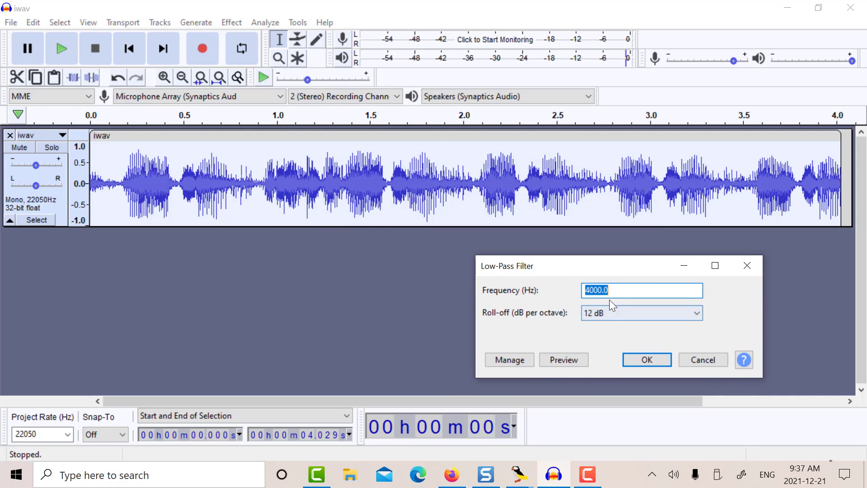